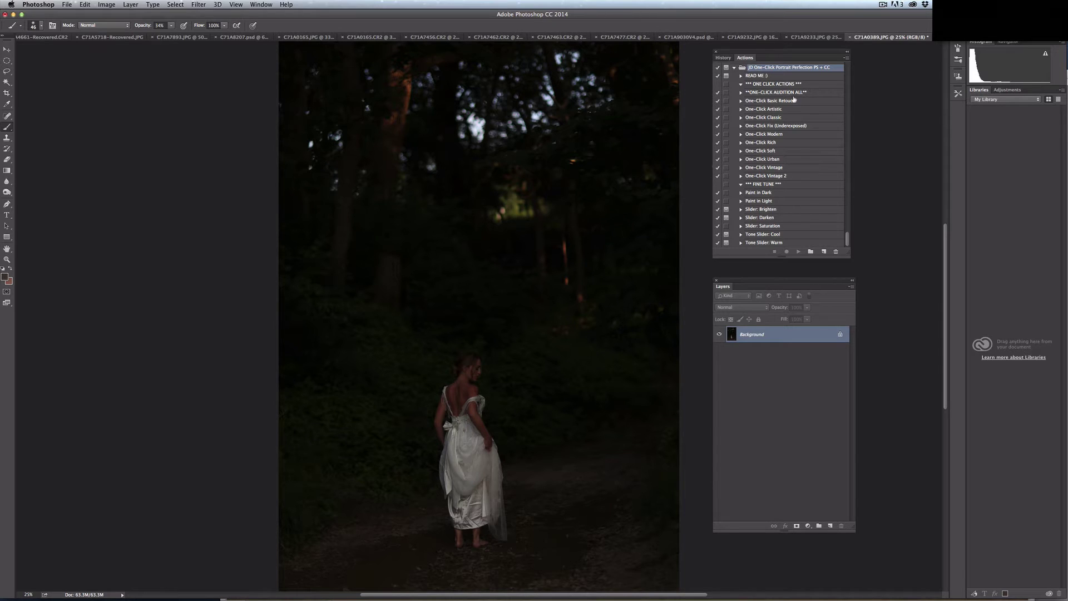
# - Run the One-Click Fix (Underexposed) action on the dark woodland bride photo
pyautogui.click(801, 127)
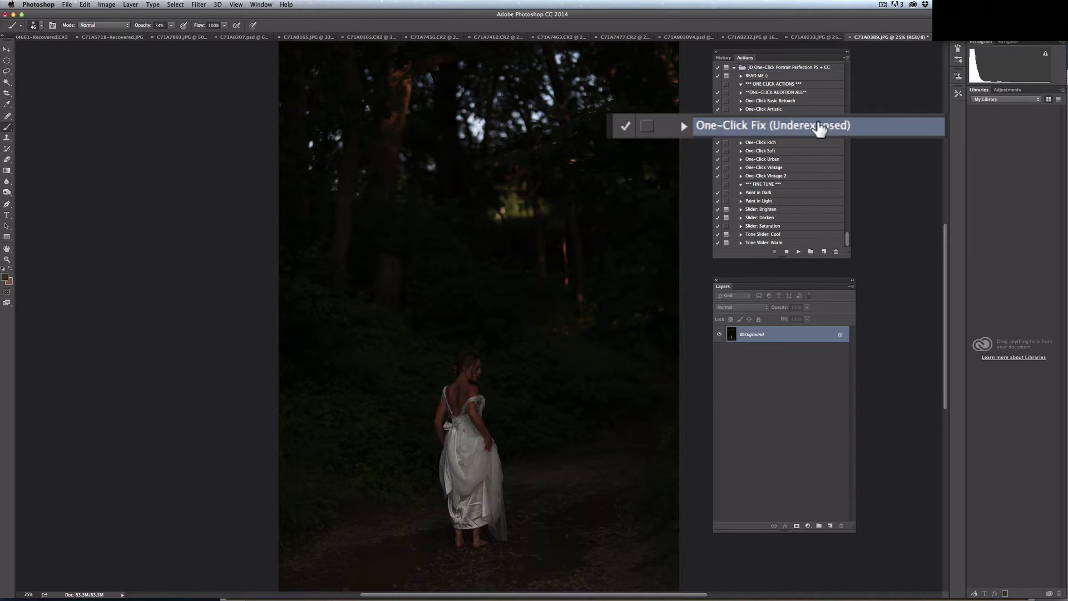
pyautogui.click(799, 252)
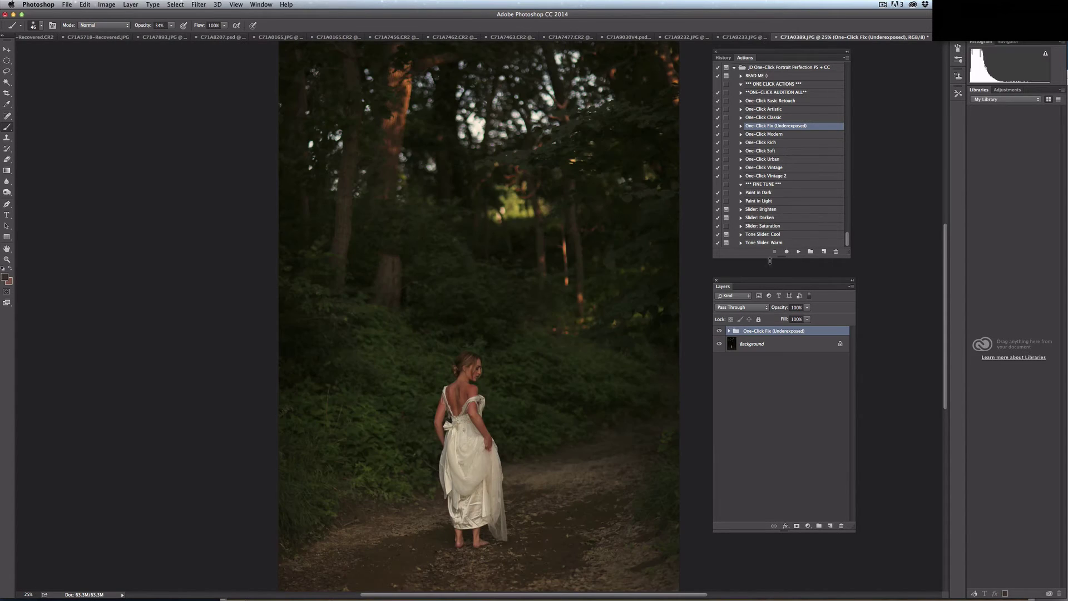
# - In the expanded fix group, raise the Simple Vignette (Fix) layer to 100% opacity
pyautogui.click(729, 331)
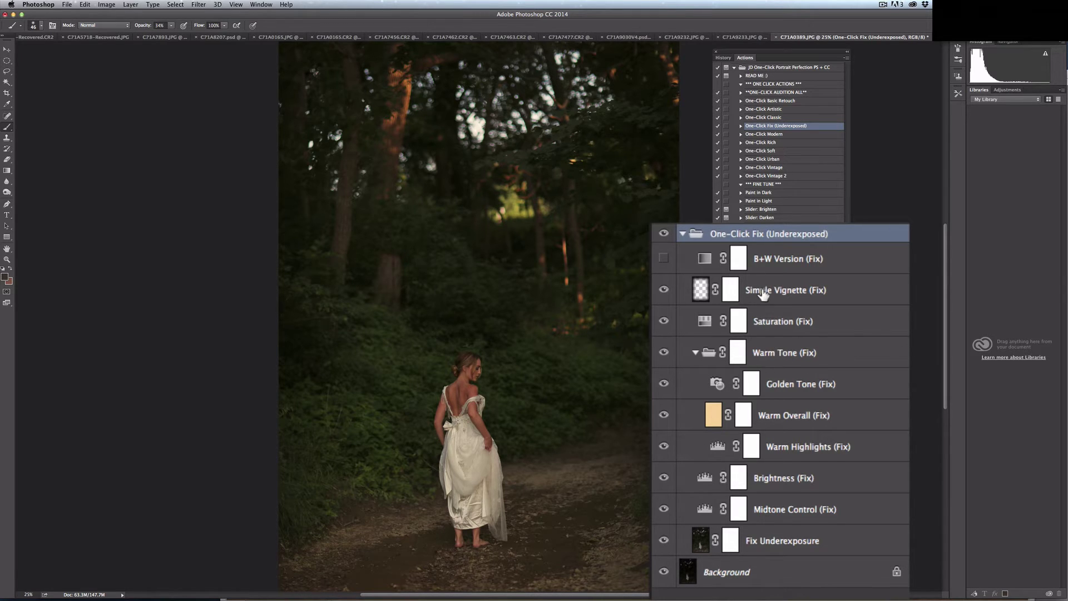
pyautogui.click(771, 361)
pyautogui.moveTo(808, 310); pyautogui.dragTo(838, 316)
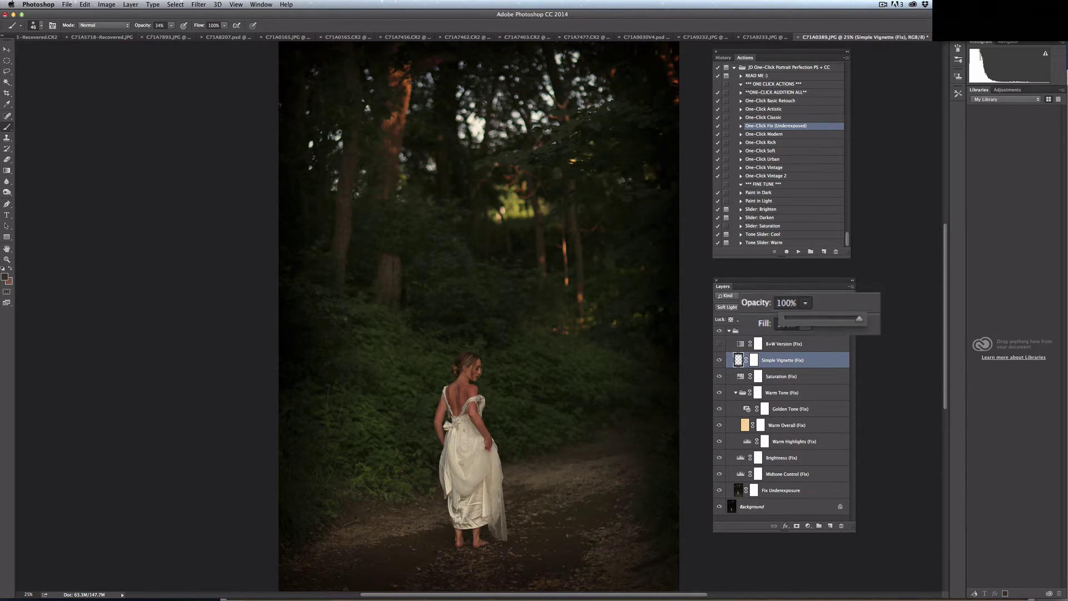
pyautogui.click(720, 360)
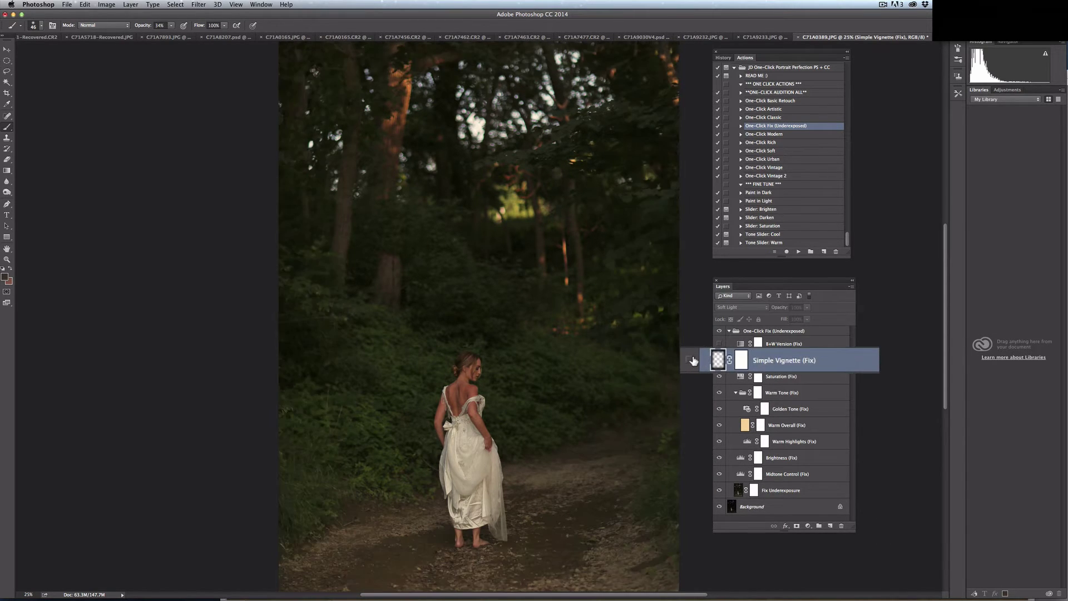
pyautogui.click(719, 360)
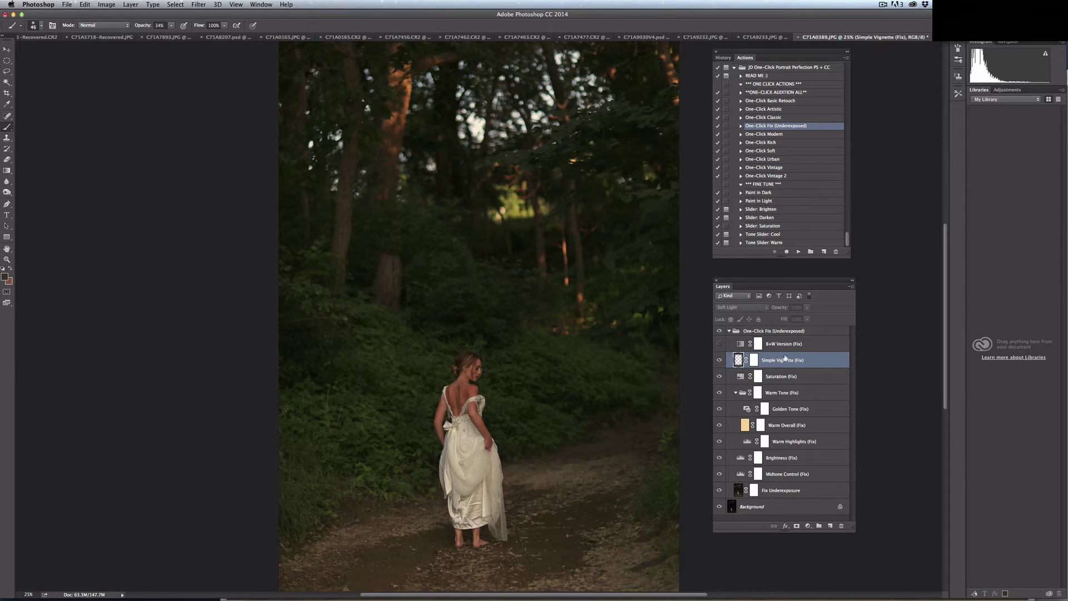
# - Lower the Saturation (Fix) layer's opacity to 6% and collapse the One-Click Fix group
pyautogui.click(776, 378)
pyautogui.moveTo(807, 309); pyautogui.dragTo(723, 337)
pyautogui.click(728, 331)
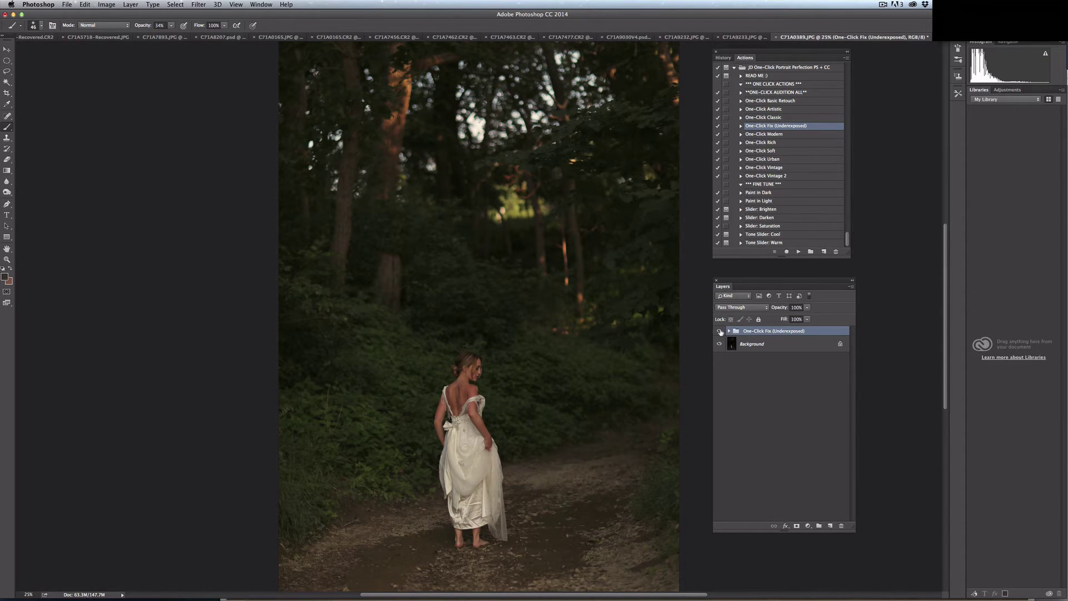
# - Add a Paint in Dark layer from the FINE TUNE actions and target its layer mask
pyautogui.click(781, 185)
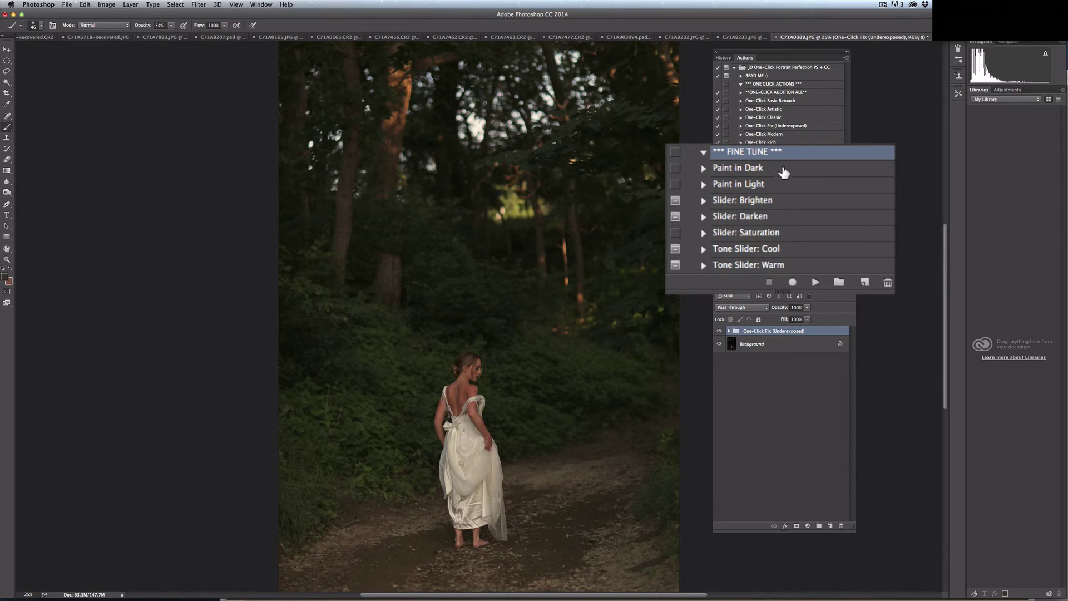
pyautogui.click(785, 170)
pyautogui.click(813, 281)
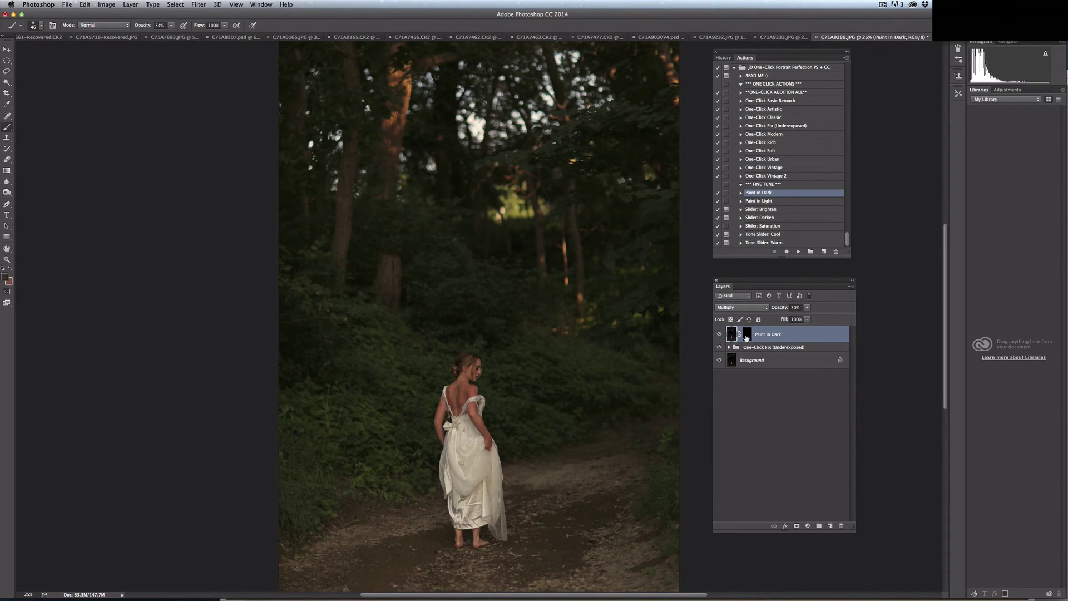
pyautogui.click(720, 335)
pyautogui.click(720, 335)
pyautogui.click(747, 334)
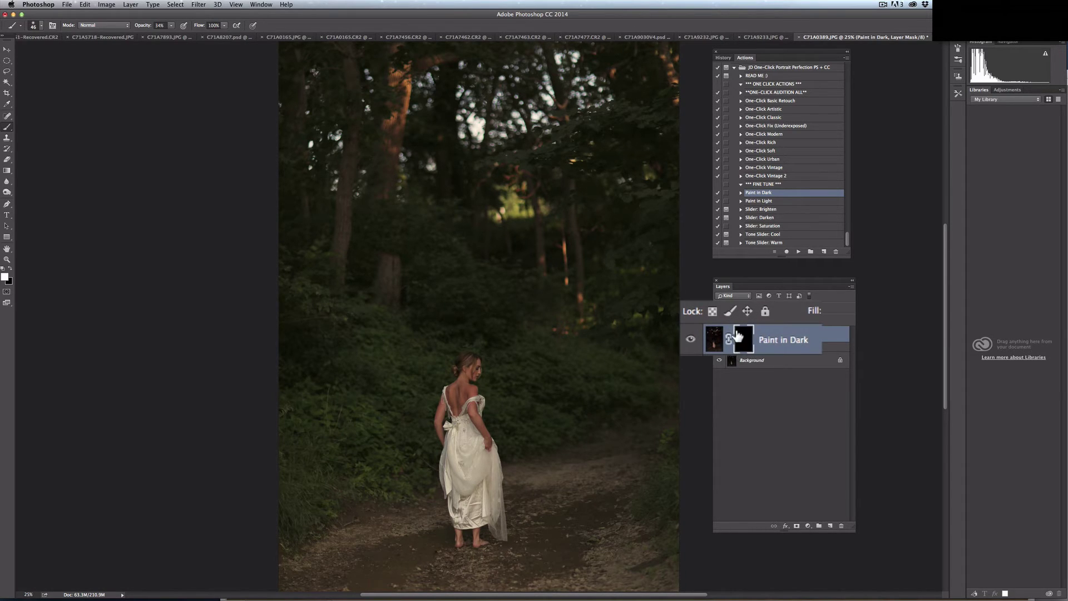
# - With a 460 px, lower-opacity brush, paint the mask over the left and right foliage and path
pyautogui.click(8, 127)
pyautogui.click(40, 26)
pyautogui.click(97, 50)
pyautogui.write('460')
pyautogui.press('Return')
pyautogui.moveTo(173, 20); pyautogui.dragTo(189, 45)
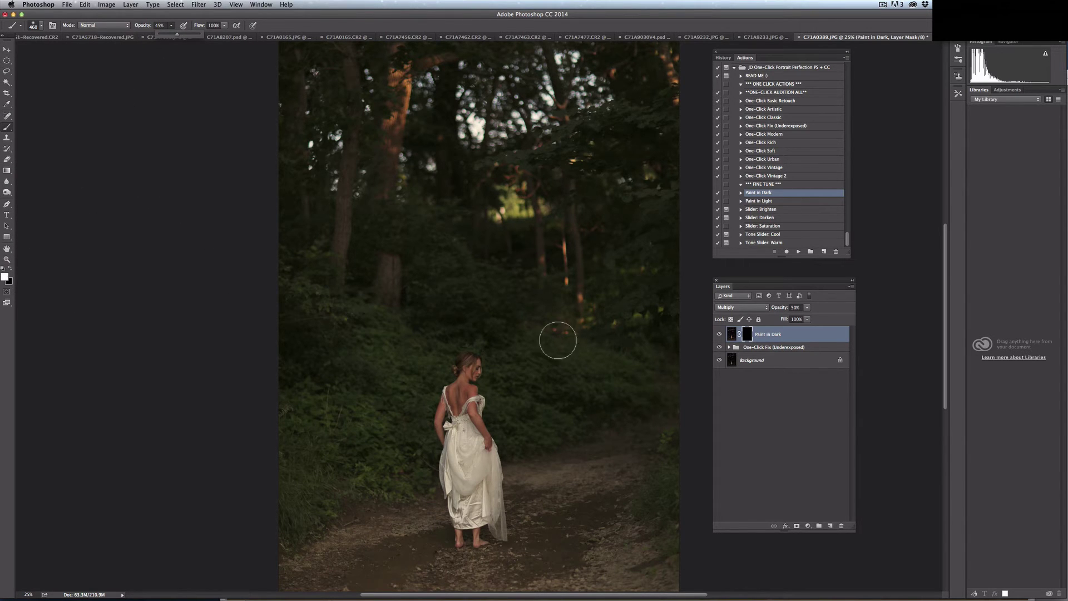
pyautogui.moveTo(340, 490)
pyautogui.mouseDown()
pyautogui.moveTo(293, 527)
pyautogui.moveTo(417, 470)
pyautogui.moveTo(280, 489)
pyautogui.moveTo(289, 406)
pyautogui.moveTo(369, 394)
pyautogui.moveTo(282, 377)
pyautogui.mouseUp()
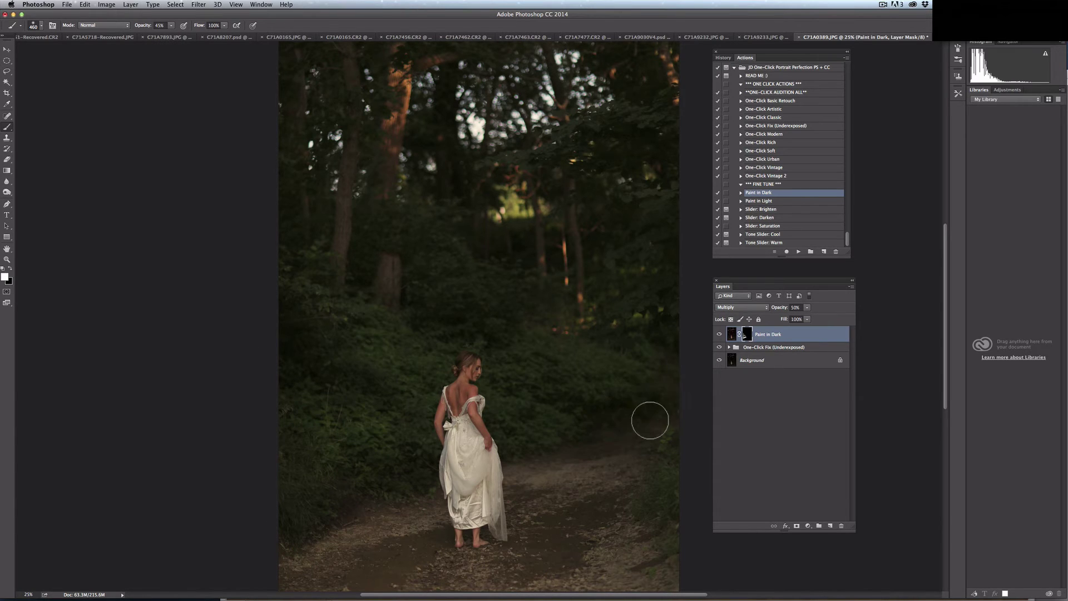
pyautogui.moveTo(680, 439)
pyautogui.mouseDown()
pyautogui.moveTo(657, 535)
pyautogui.moveTo(674, 564)
pyautogui.moveTo(634, 588)
pyautogui.moveTo(670, 572)
pyautogui.moveTo(588, 586)
pyautogui.moveTo(497, 572)
pyautogui.moveTo(407, 586)
pyautogui.moveTo(291, 556)
pyautogui.mouseUp()
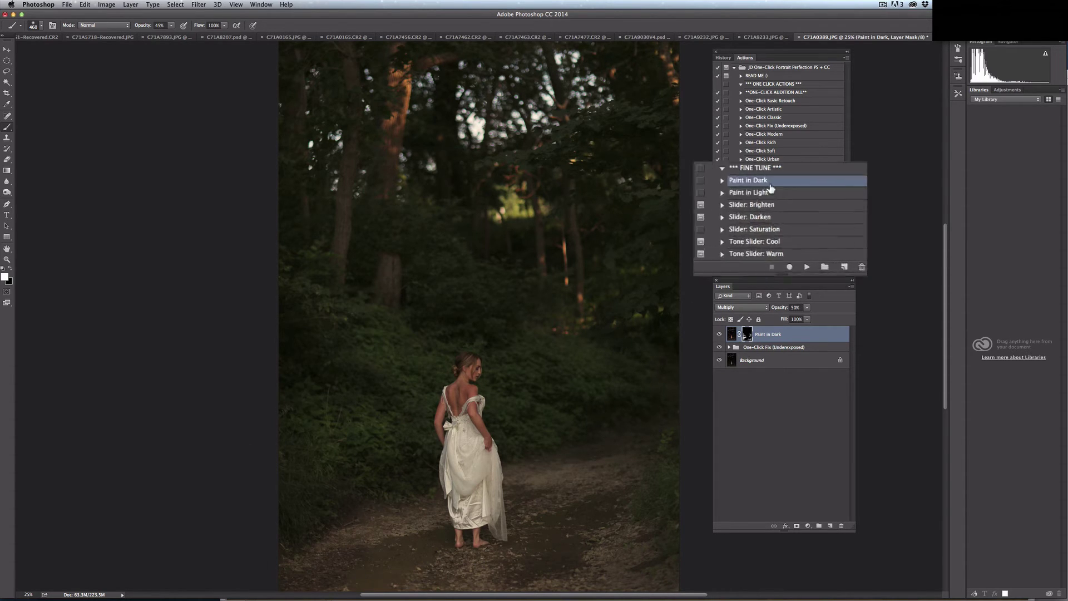
# - Add a Paint in Light layer and set the brush size to 78 px
pyautogui.click(783, 201)
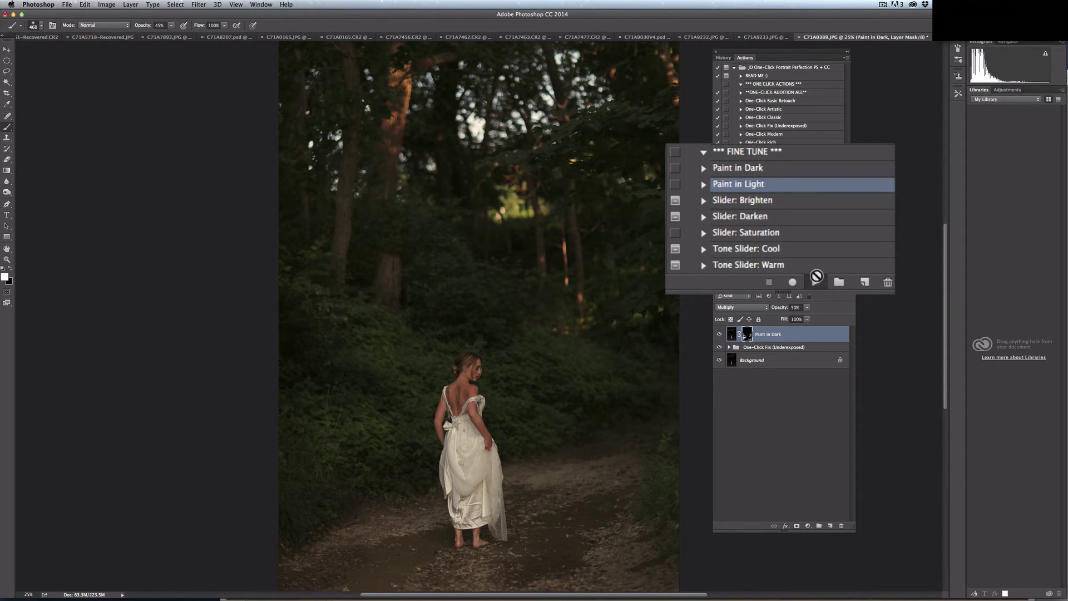
pyautogui.click(799, 251)
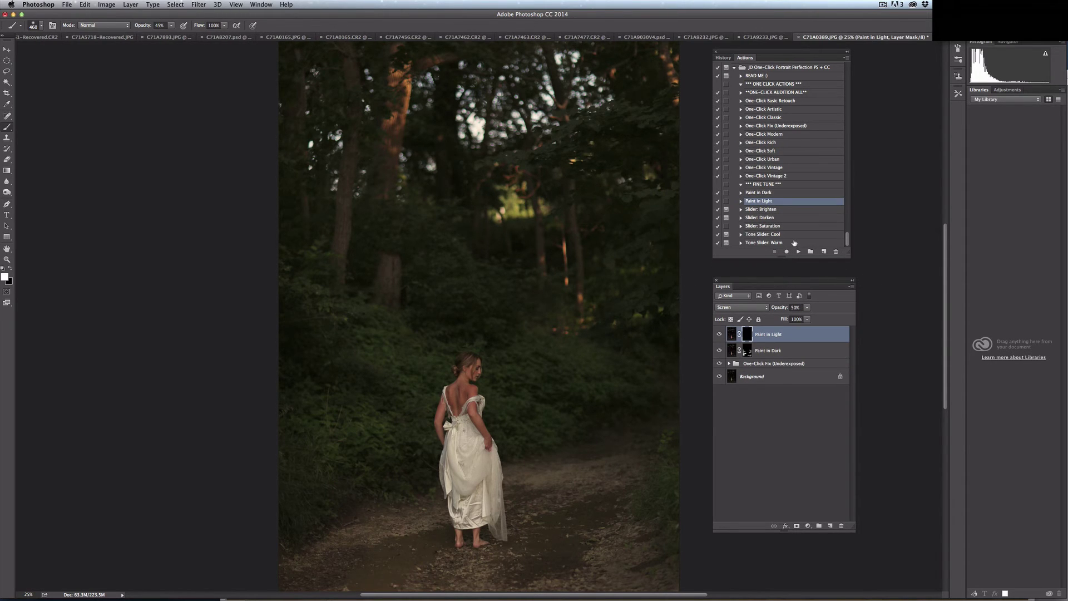
pyautogui.click(38, 26)
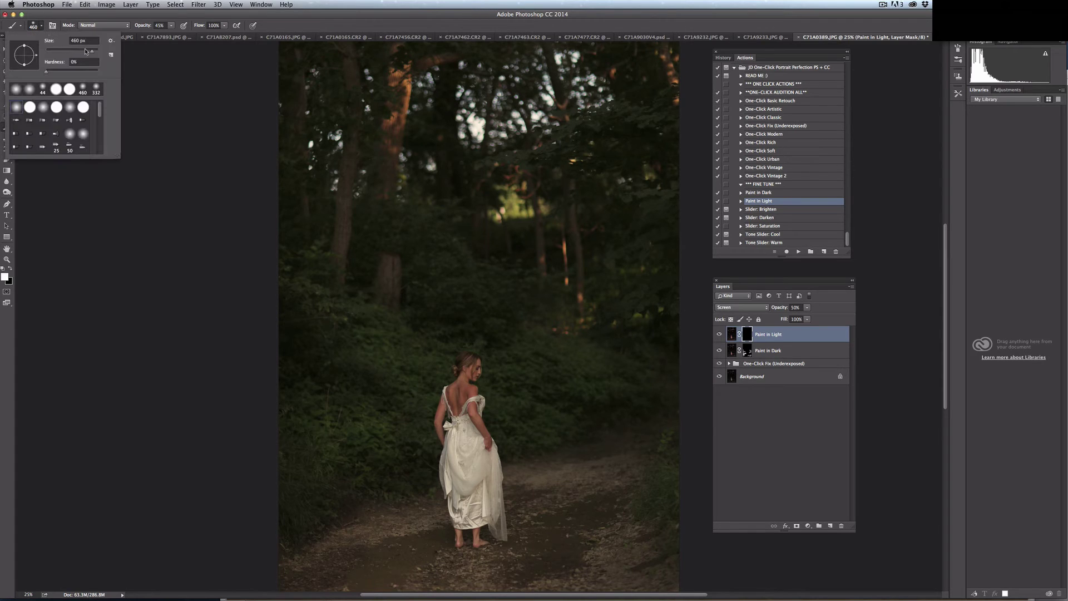
pyautogui.moveTo(87, 52); pyautogui.dragTo(69, 51)
pyautogui.click(475, 383)
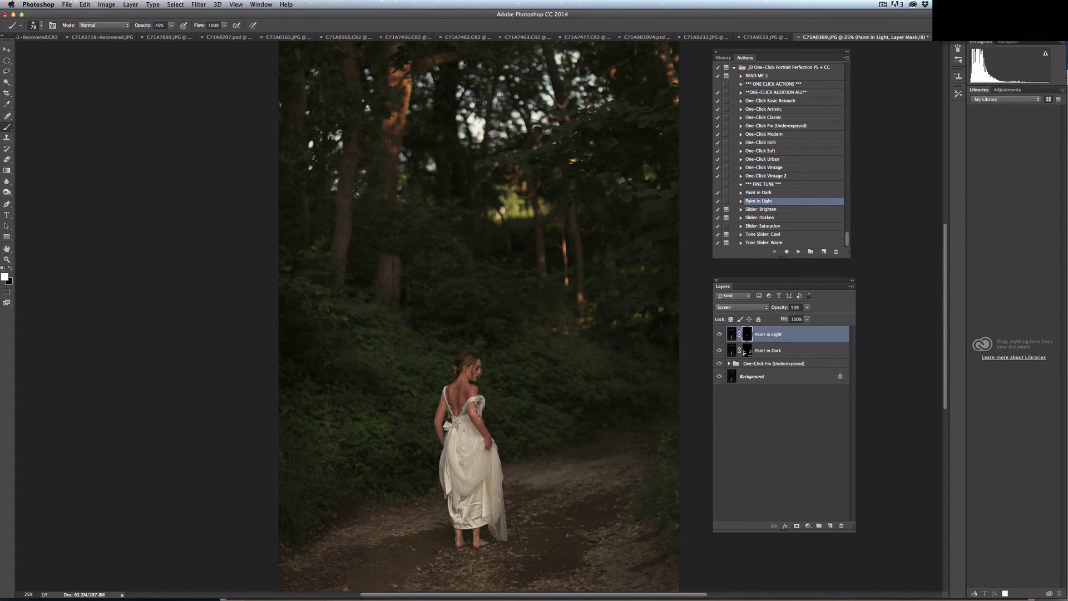
# - Paint the Paint in Light mask over the bride's face and neck to brighten them
pyautogui.moveTo(476, 367)
pyautogui.mouseDown()
pyautogui.moveTo(475, 377)
pyautogui.moveTo(470, 361)
pyautogui.mouseUp()
pyautogui.click(718, 335)
pyautogui.click(719, 335)
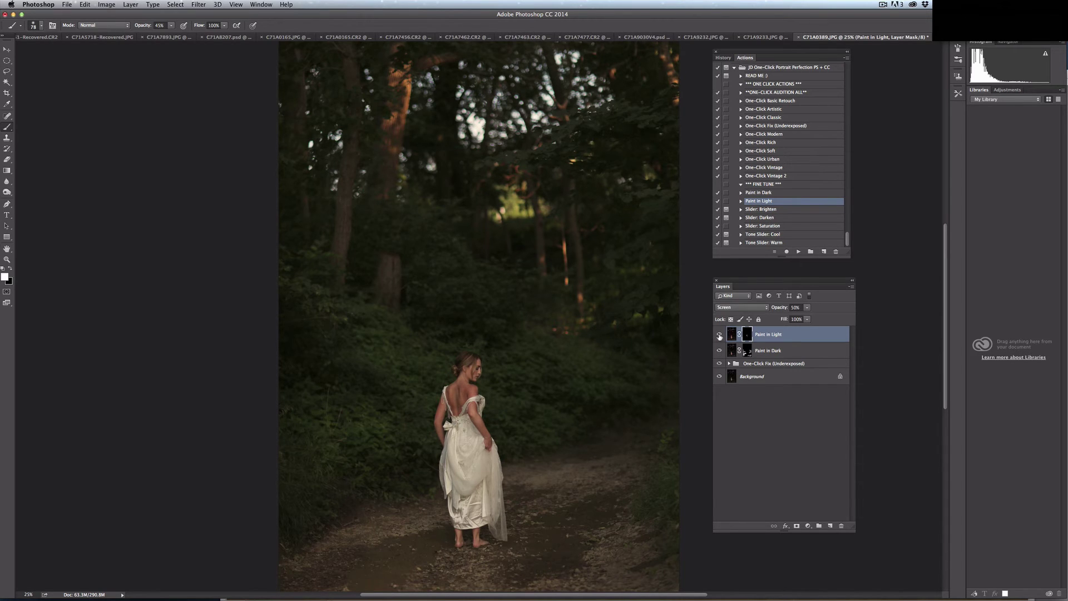
pyautogui.click(789, 211)
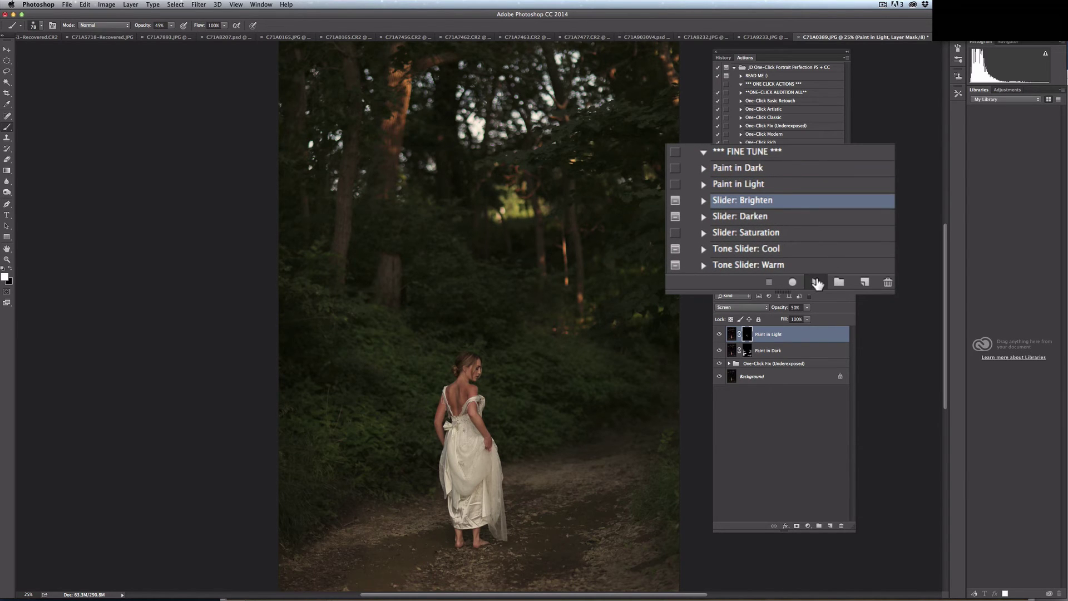
# - Run Slider: Brighten and raise the Brightness Slider layer's opacity from 20% to 81%
pyautogui.click(798, 251)
pyautogui.click(589, 207)
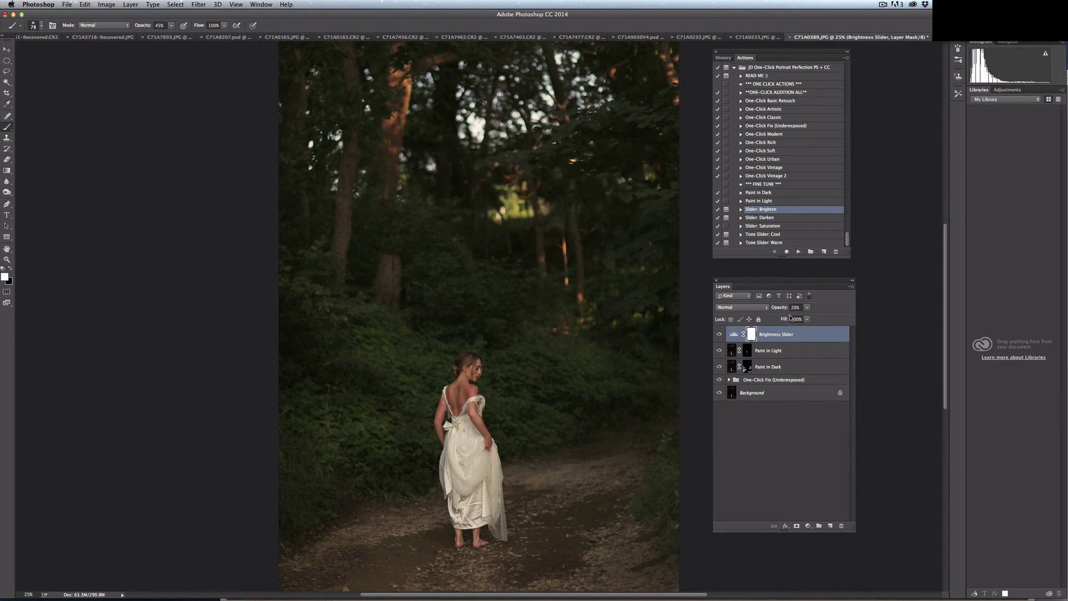
pyautogui.click(808, 309)
pyautogui.moveTo(810, 319); pyautogui.dragTo(836, 318)
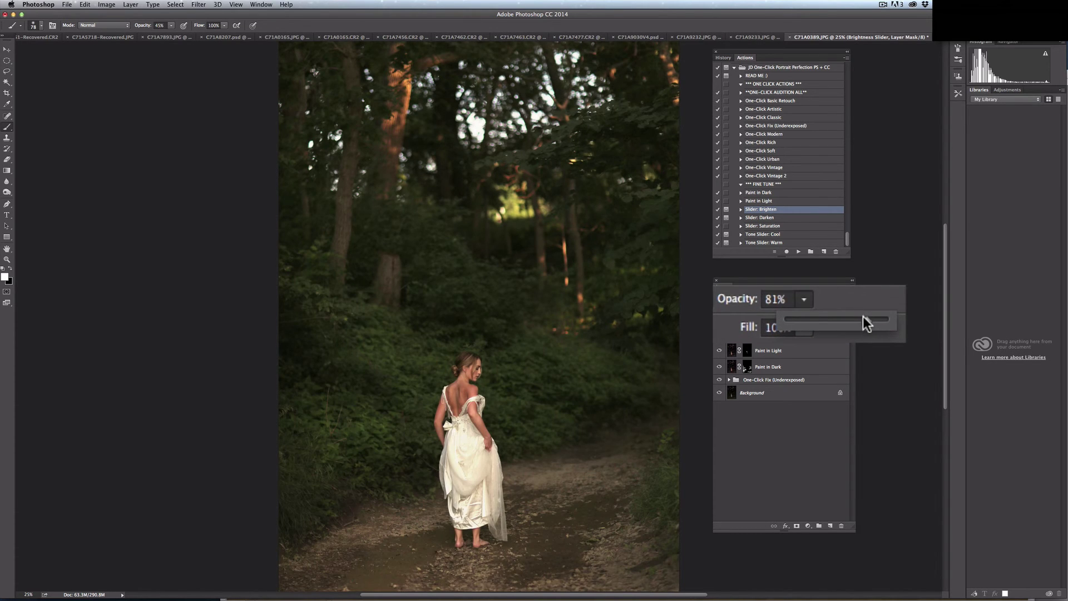
pyautogui.click(768, 226)
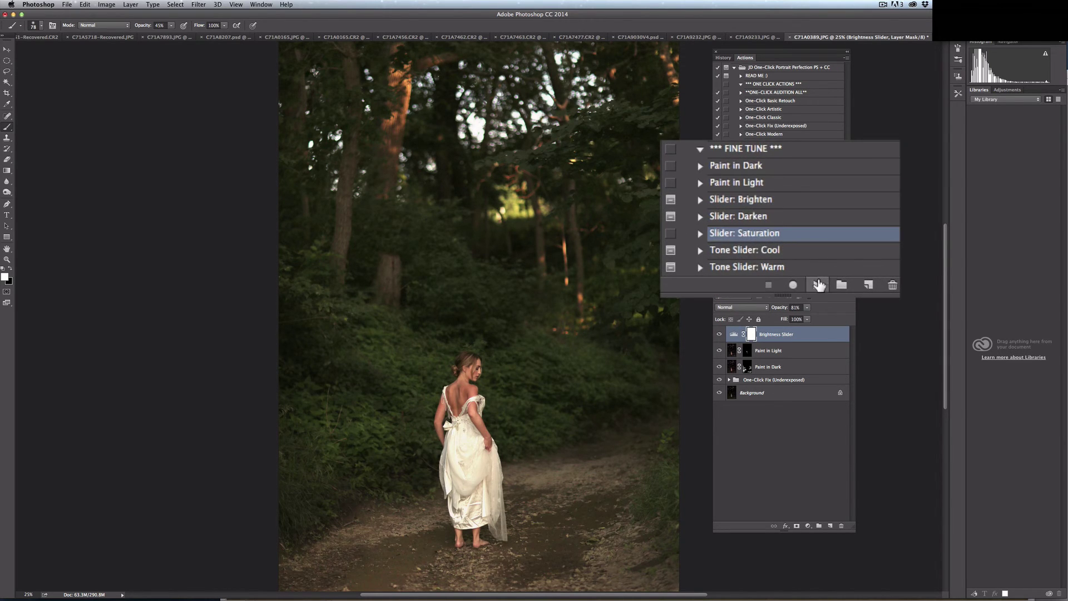
# - Add a Slider: Saturation layer at 71% and a Tone Slider: Cool group at 89% opacity
pyautogui.click(799, 251)
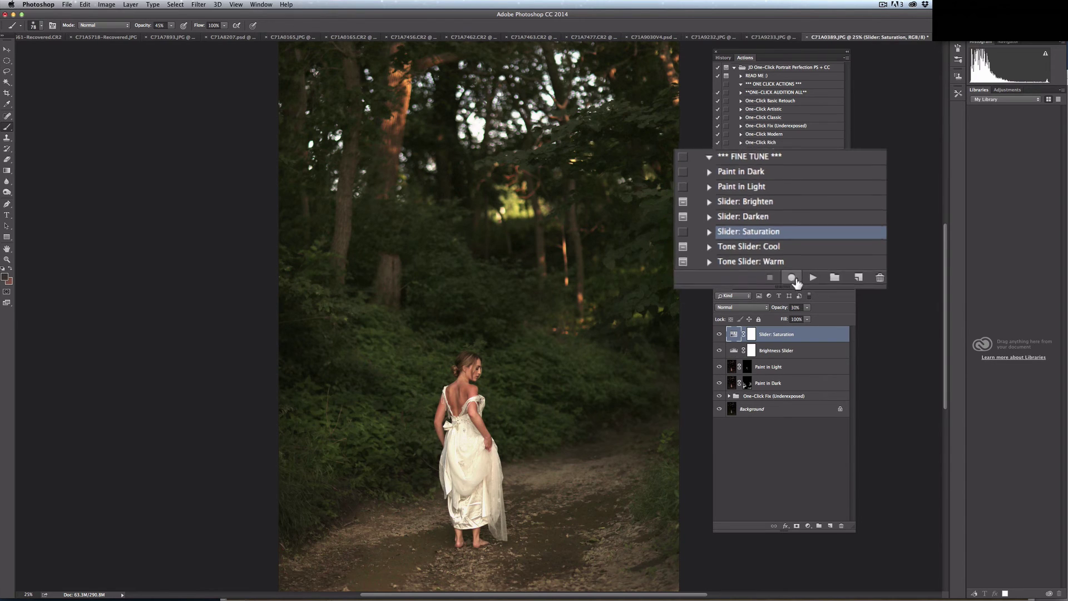
pyautogui.moveTo(807, 308); pyautogui.dragTo(849, 323)
pyautogui.click(799, 234)
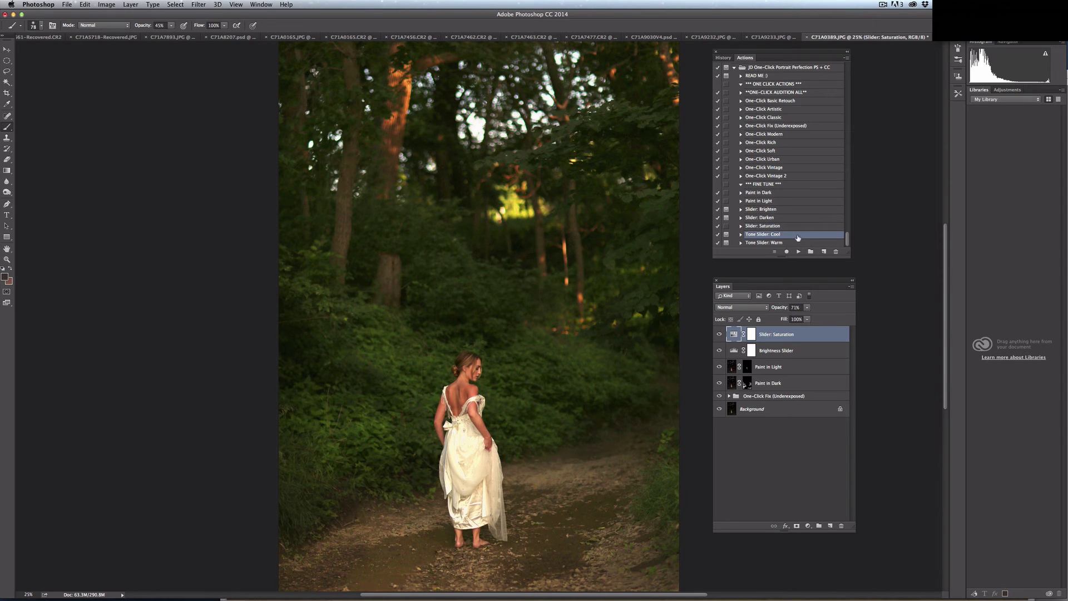
pyautogui.click(799, 252)
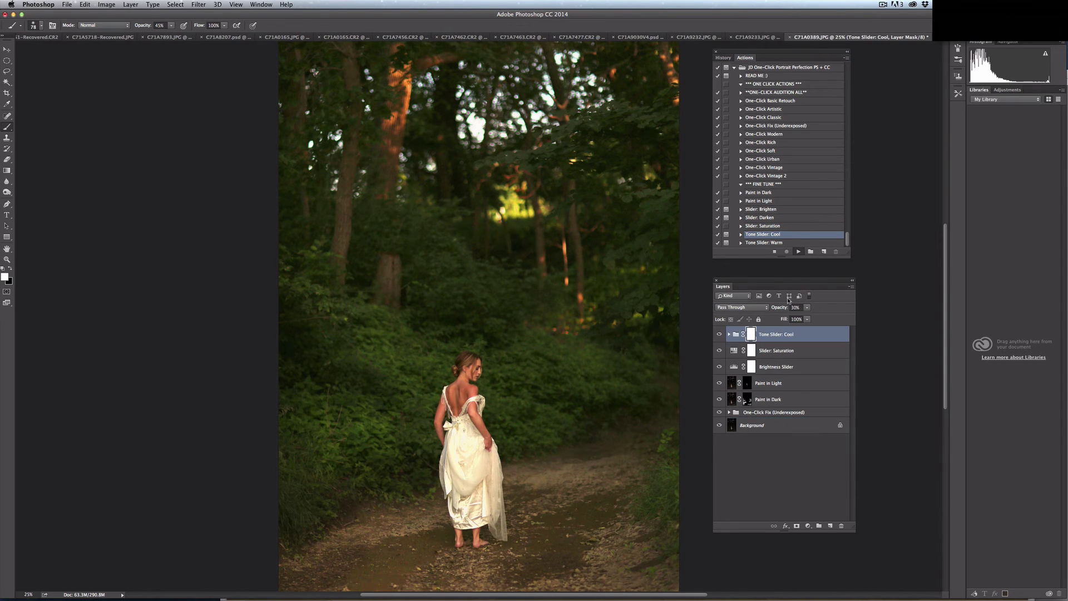
pyautogui.click(601, 205)
pyautogui.click(808, 307)
pyautogui.moveTo(808, 318); pyautogui.dragTo(834, 318)
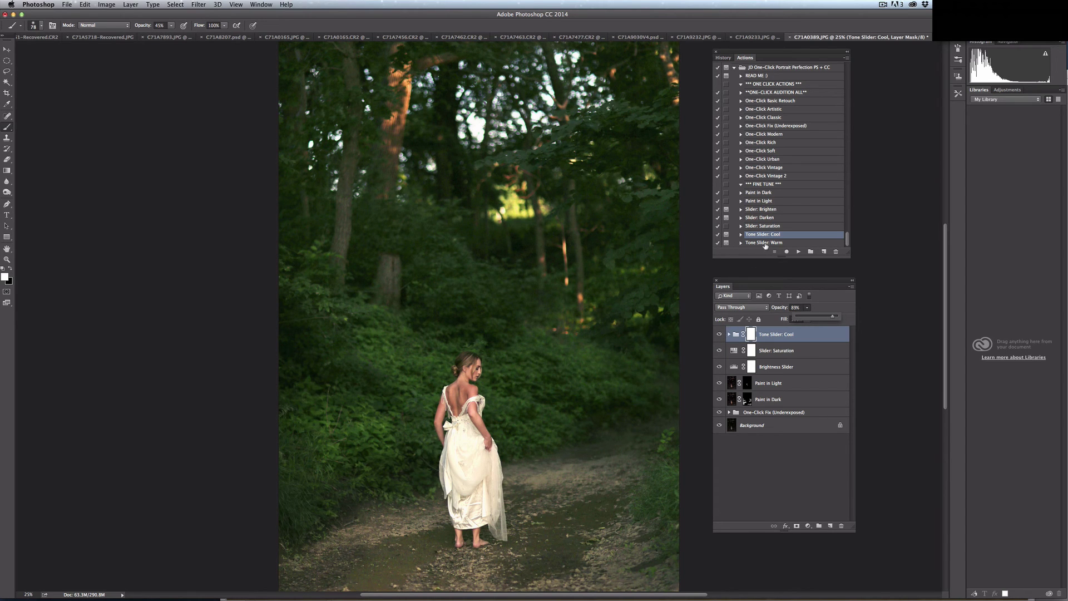
# - Add a Tone Slider: Warm group and raise its opacity to 78%
pyautogui.click(766, 243)
pyautogui.click(799, 251)
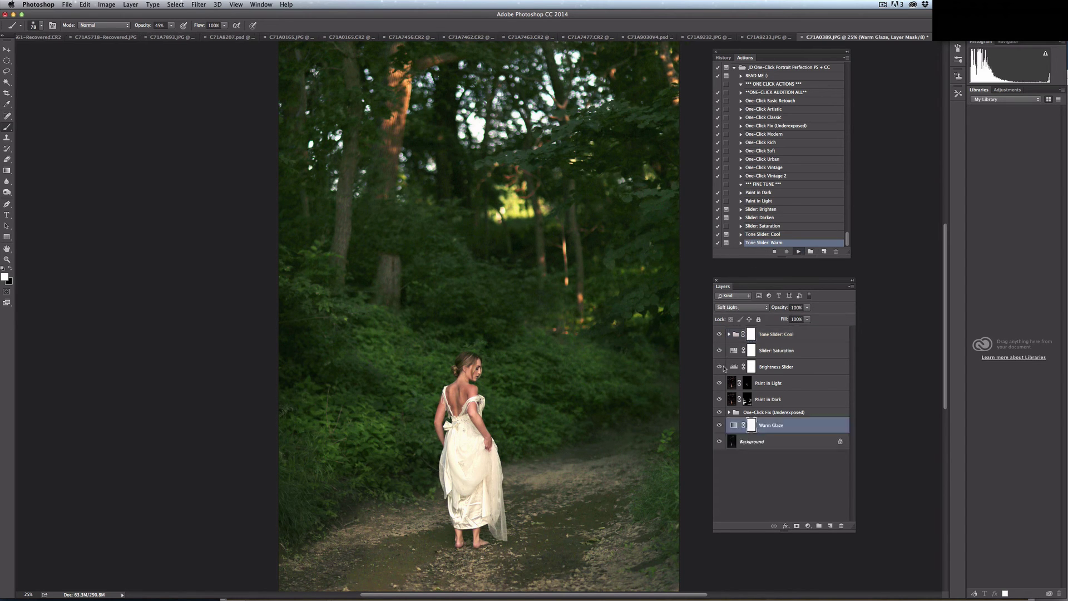
pyautogui.click(592, 206)
pyautogui.moveTo(809, 309); pyautogui.dragTo(828, 318)
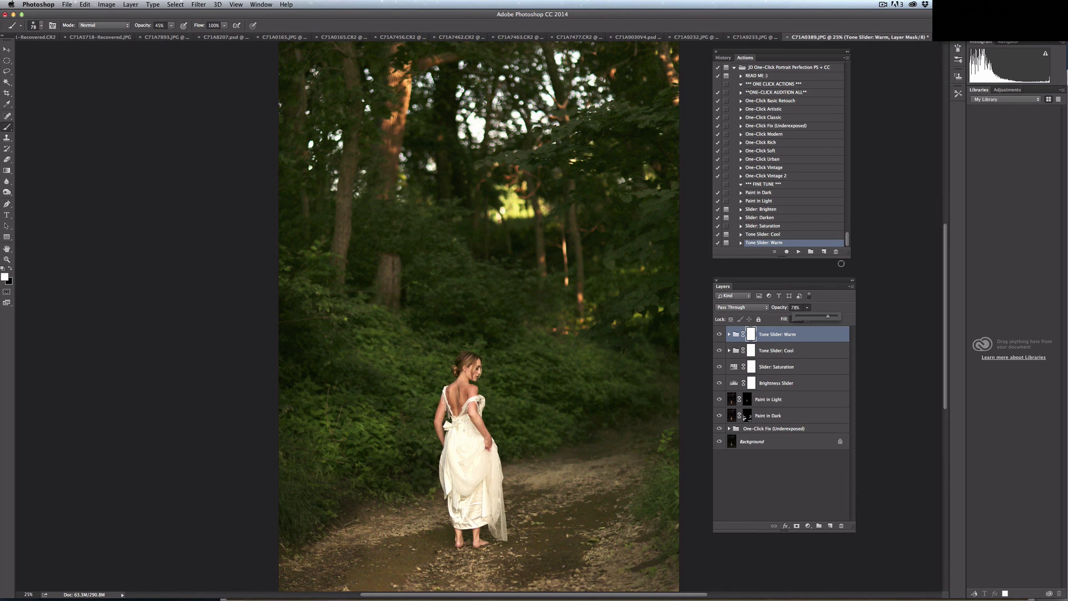